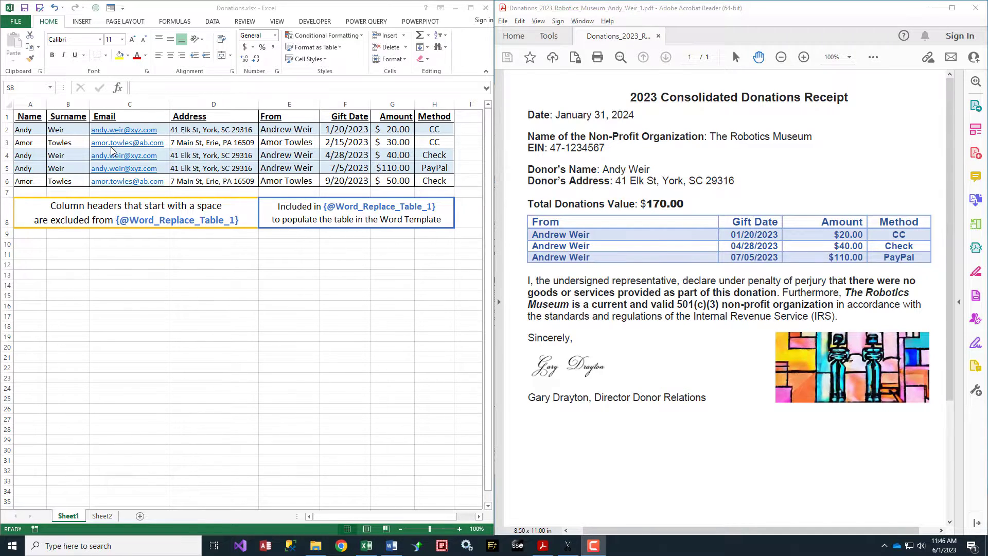
# Step: Compare the Donation_Template.docx placeholder tags in Word with the sample PDF receipt in Acrobat
pyautogui.hotkey('alt', 'Tab')
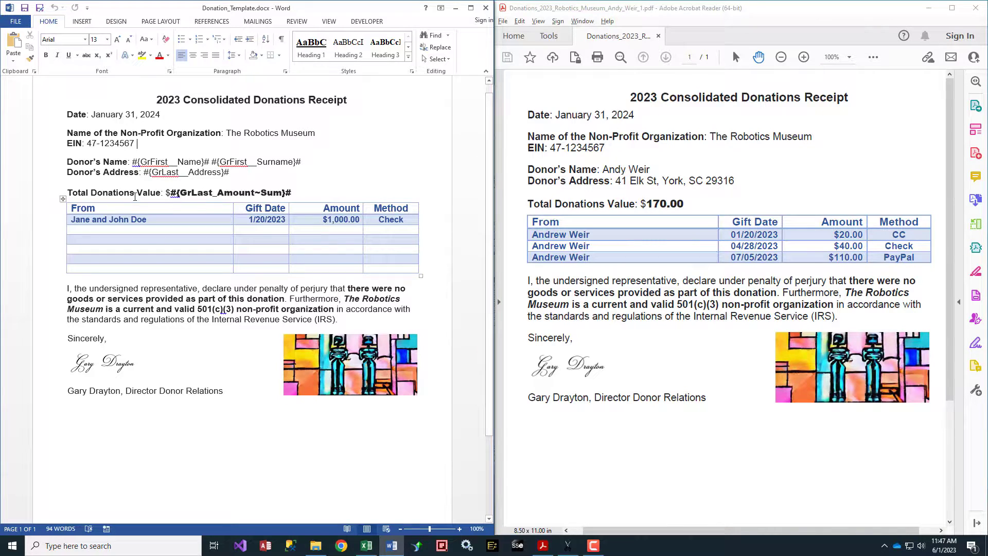
pyautogui.click(581, 88)
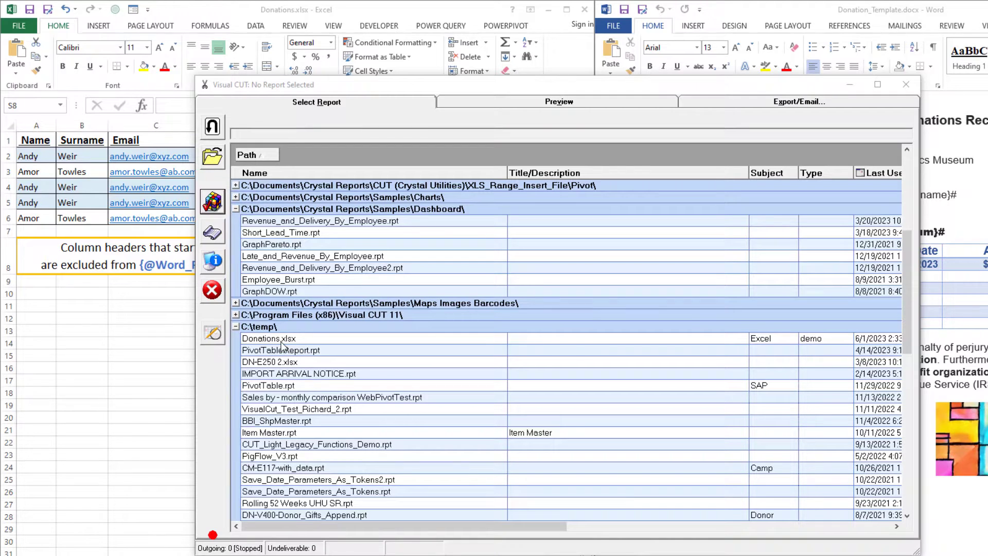
# Step: Load Donations.xlsx as the source, expand both _Email donor groups, and accept the Excel settings
pyautogui.doubleClick(281, 340)
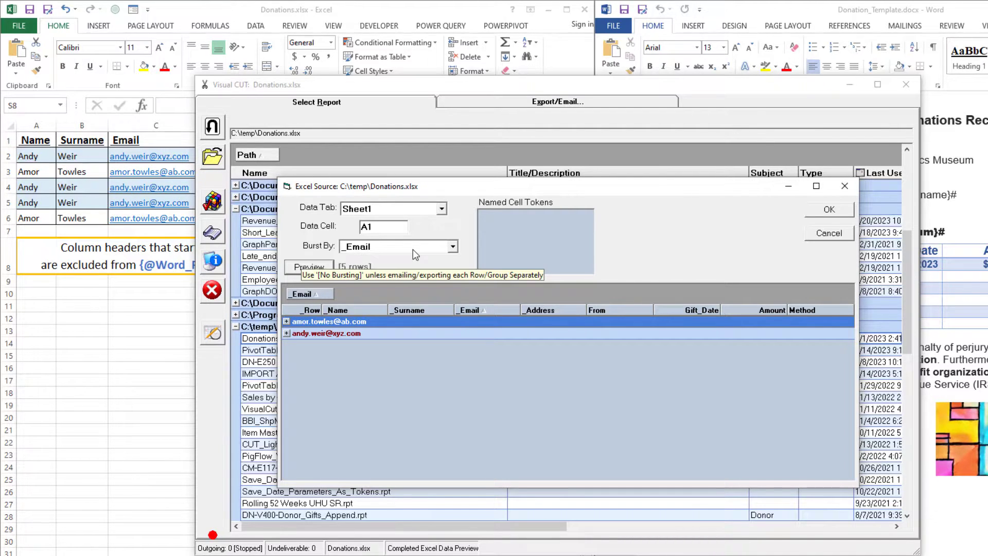
pyautogui.click(286, 322)
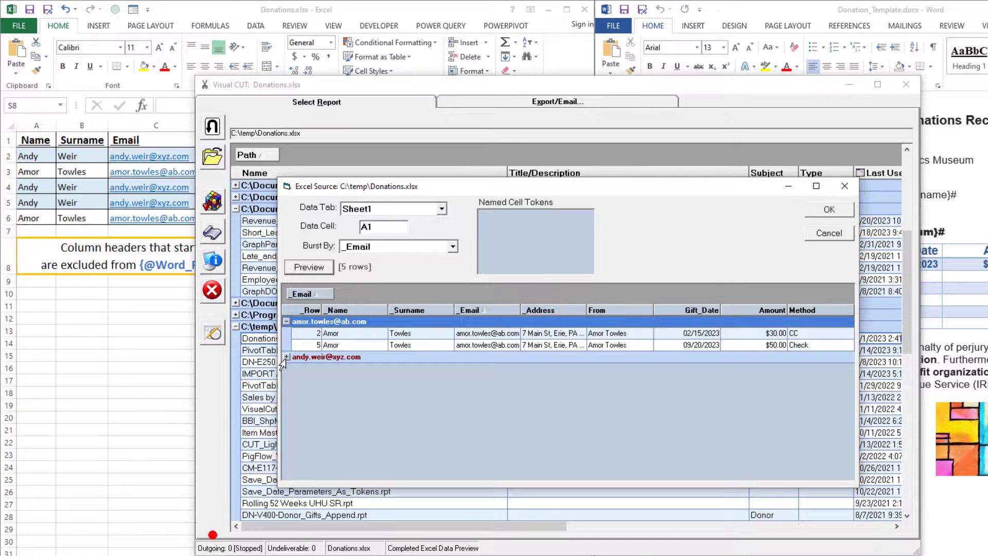
pyautogui.click(286, 357)
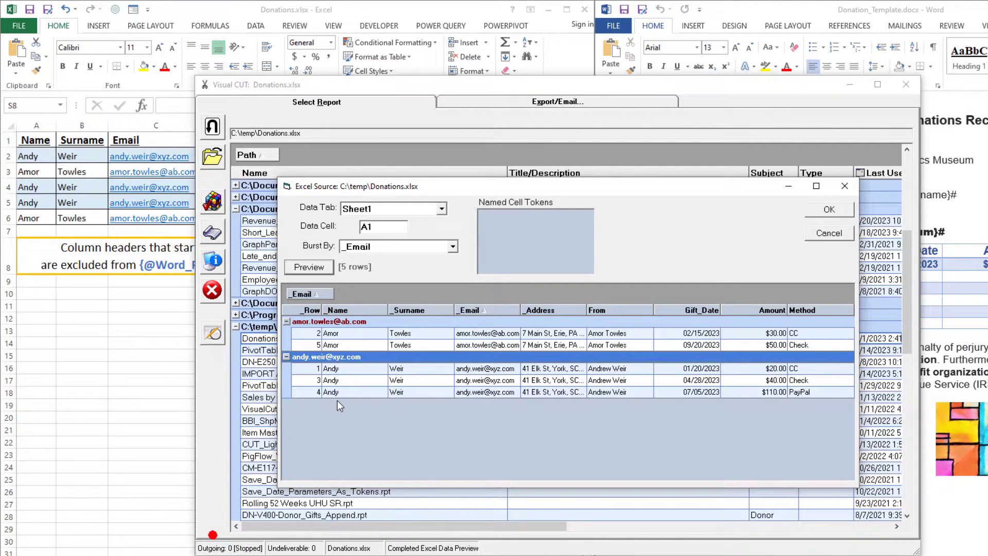
pyautogui.click(827, 213)
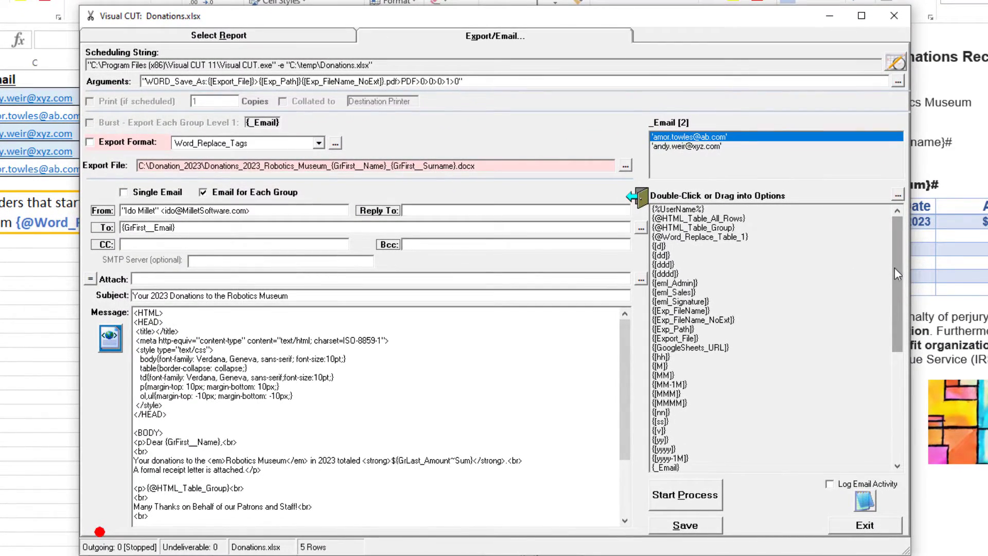
pyautogui.moveTo(895, 267); pyautogui.dragTo(889, 392)
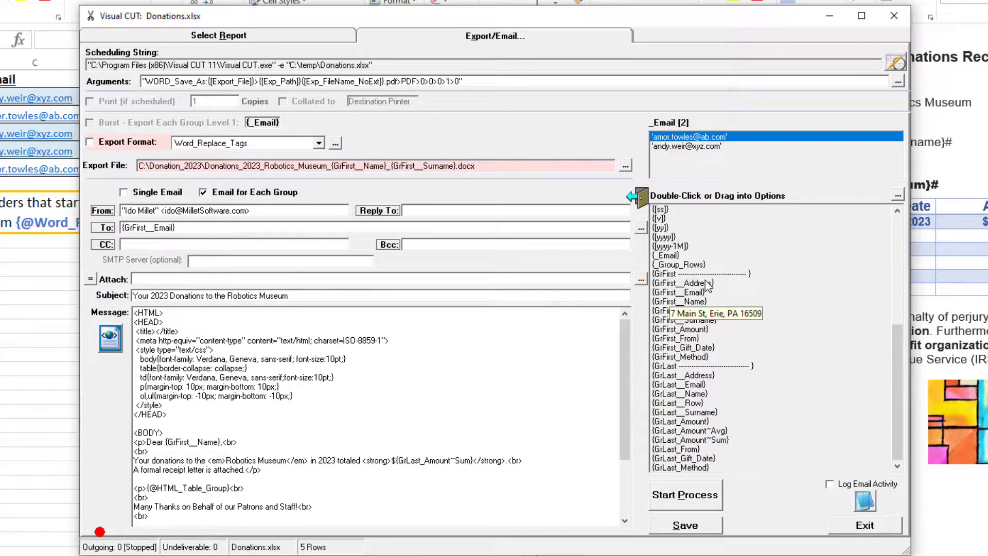
pyautogui.moveTo(719, 350)
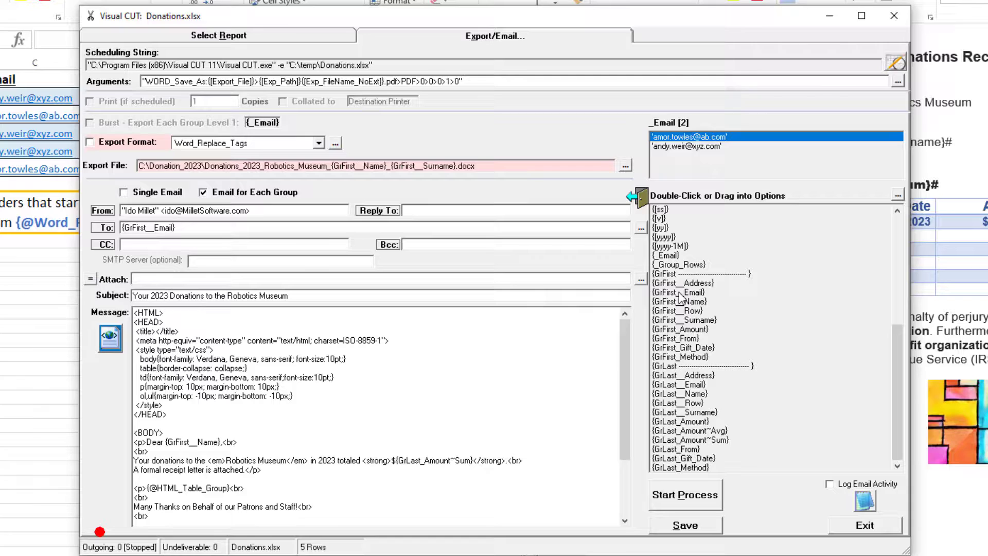
pyautogui.moveTo(654, 299)
pyautogui.moveTo(160, 227)
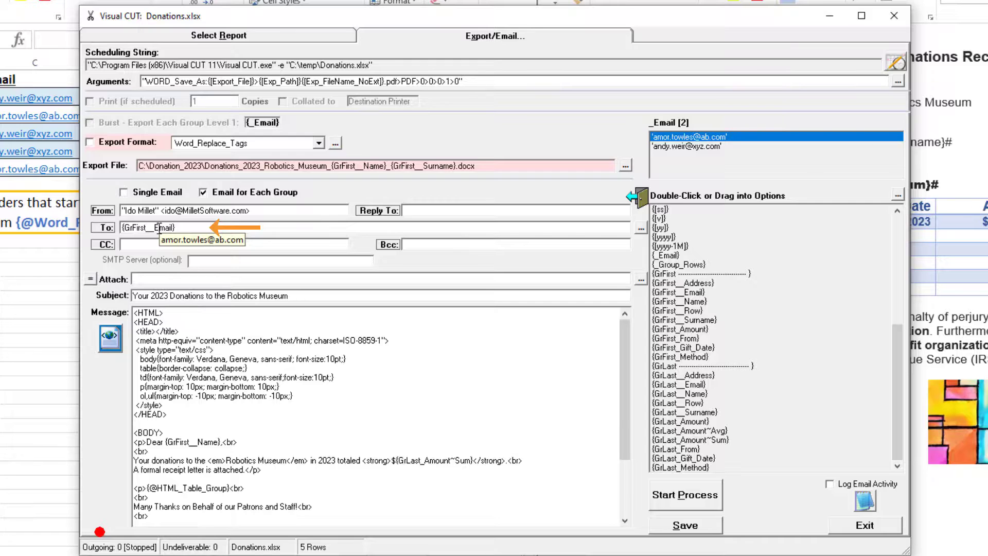
pyautogui.click(669, 147)
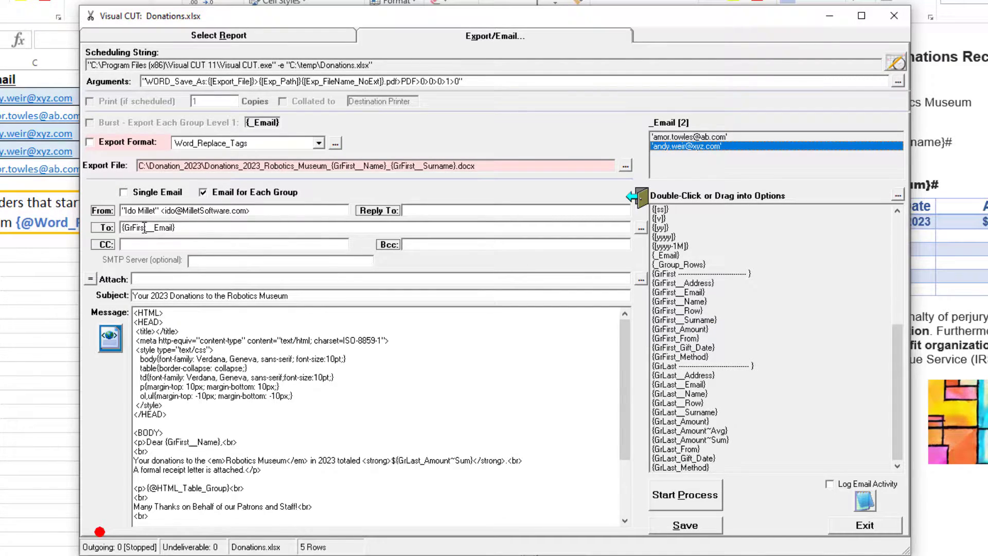
pyautogui.moveTo(141, 229)
pyautogui.scroll(7, 795, 254)
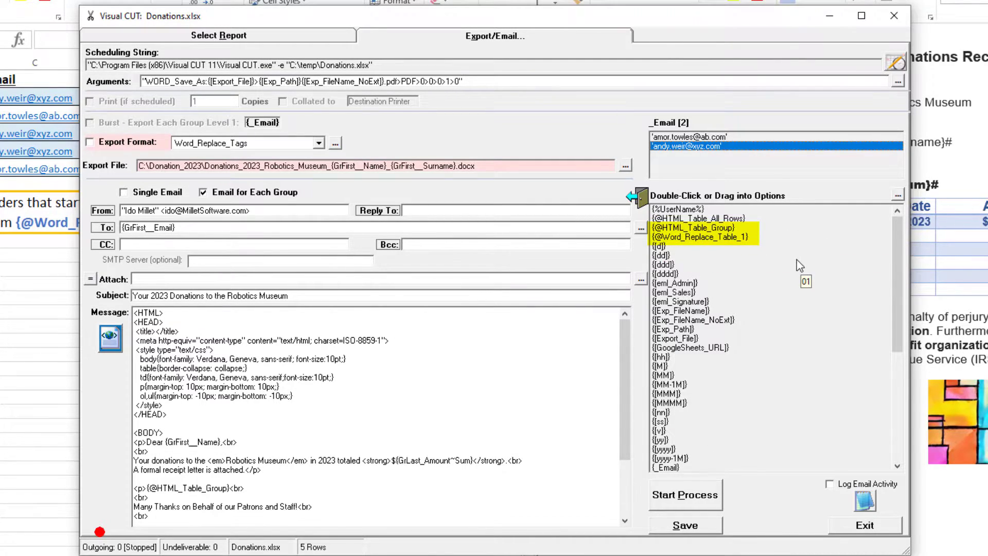
pyautogui.moveTo(700, 231)
pyautogui.moveTo(229, 489)
pyautogui.mouseDown()
pyautogui.moveTo(164, 496)
pyautogui.moveTo(229, 489)
pyautogui.mouseUp()
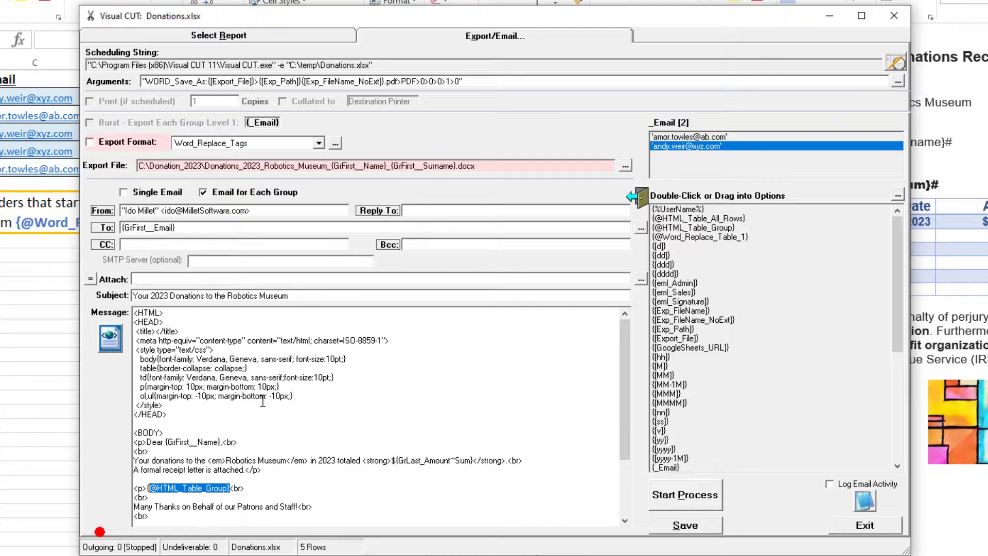
# Step: Preview the HTML e-mail for both donors ($80.00 and $170.00 totals), then accept it
pyautogui.click(110, 340)
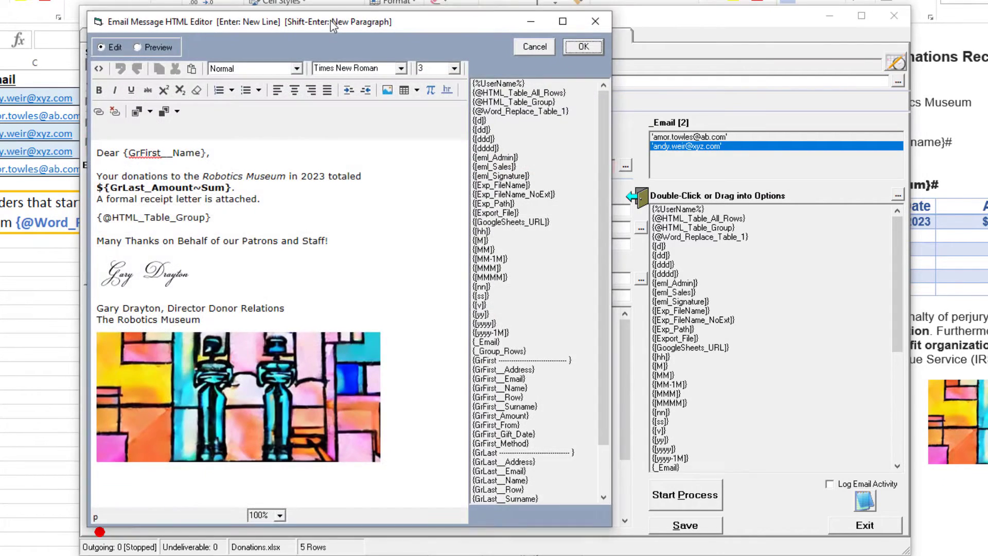
pyautogui.moveTo(332, 26); pyautogui.dragTo(360, 32)
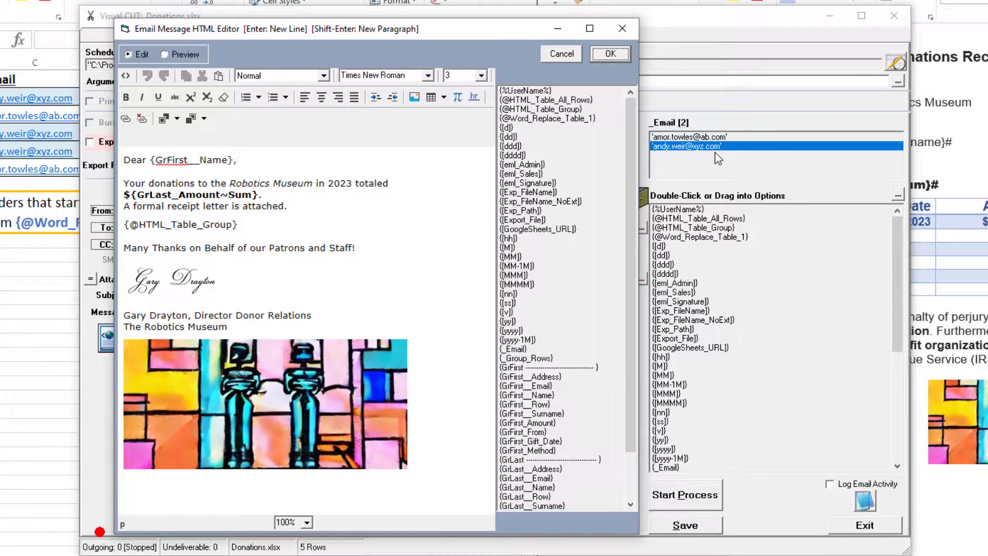
pyautogui.click(164, 55)
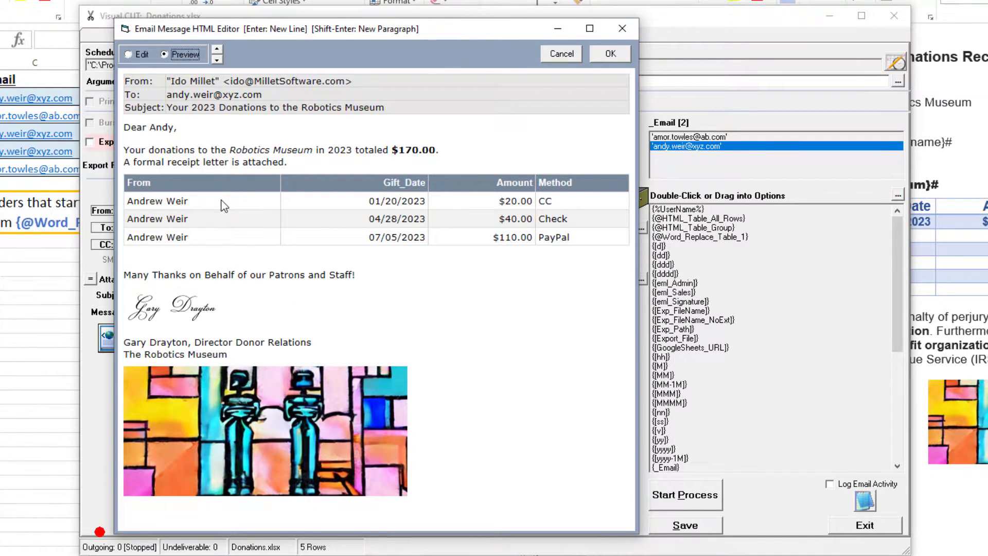
pyautogui.click(218, 61)
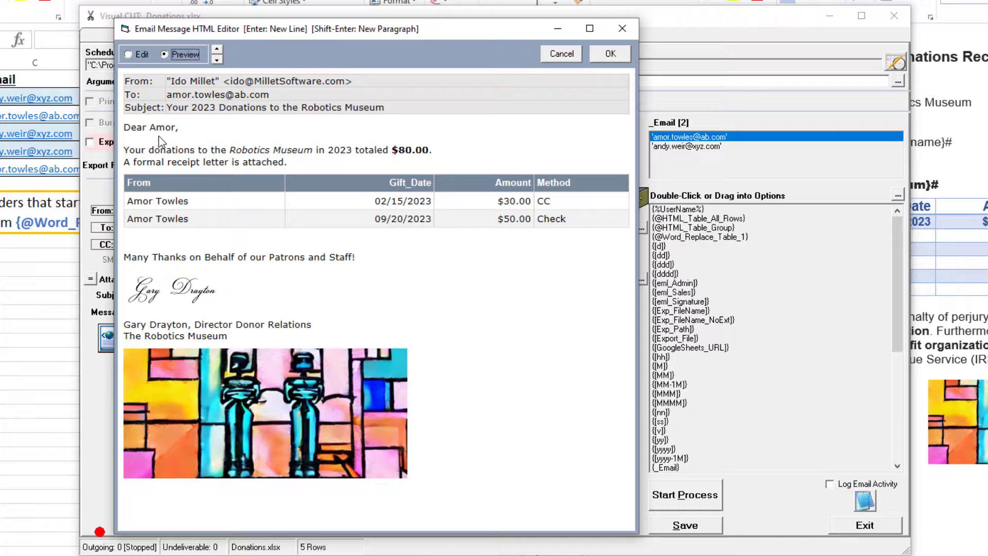
pyautogui.click(217, 63)
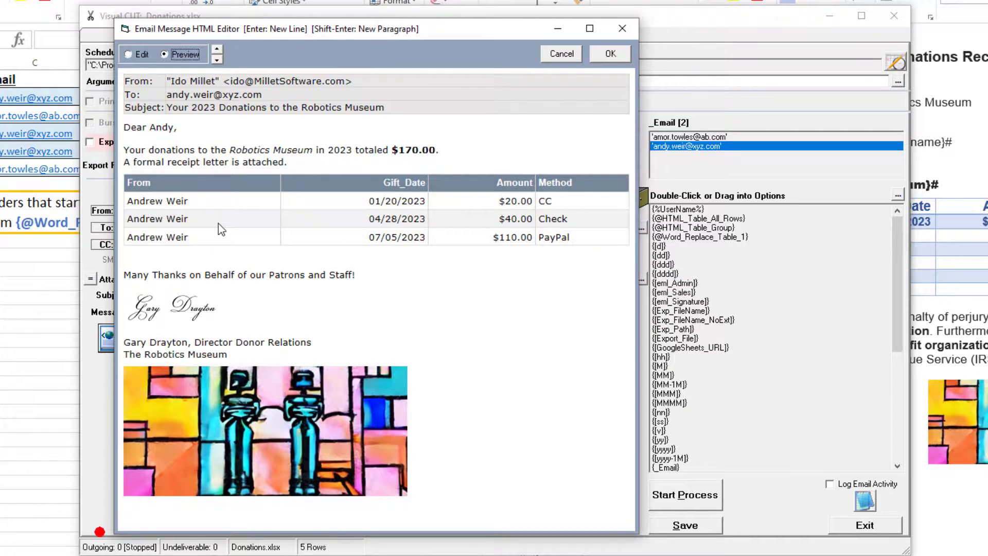
pyautogui.click(611, 53)
# Step: Send the e-mails to both donor groups and inspect the two queued .eml messages
pyautogui.click(677, 498)
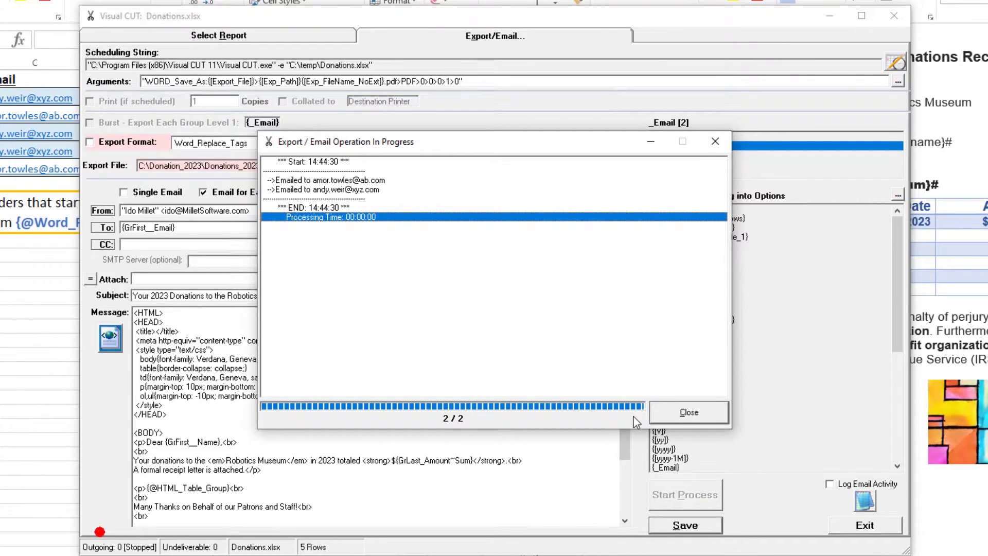
pyautogui.click(679, 413)
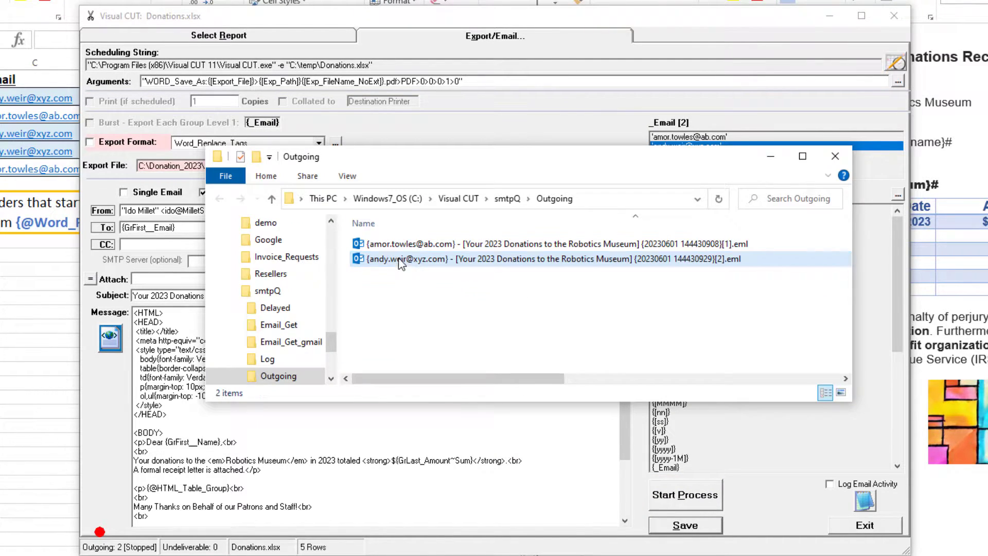
pyautogui.doubleClick(404, 248)
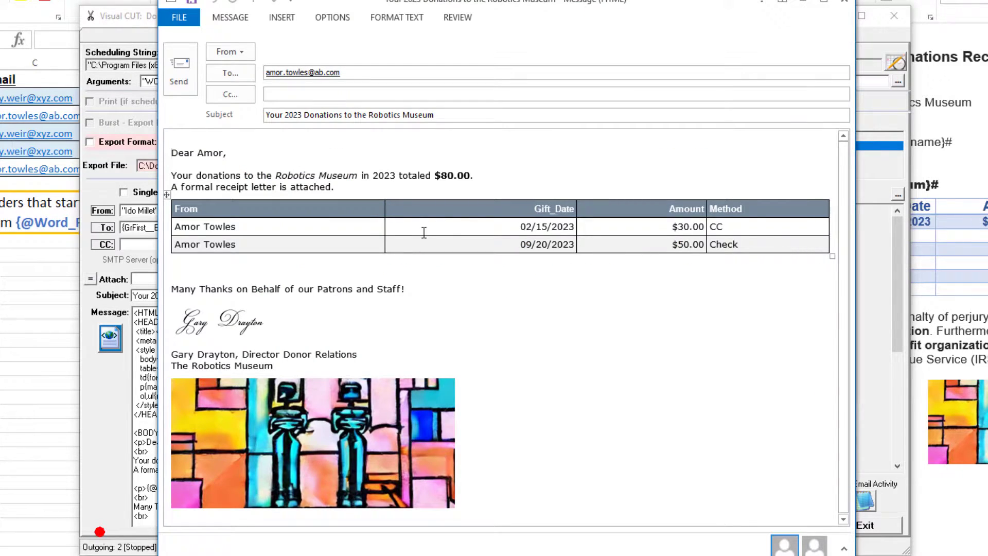
pyautogui.click(844, 6)
pyautogui.doubleClick(444, 262)
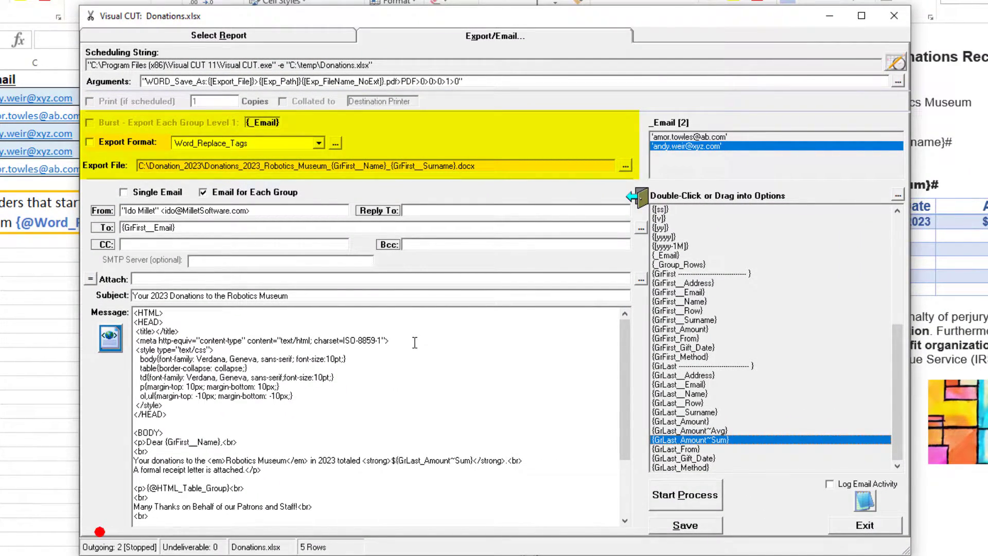
pyautogui.click(90, 143)
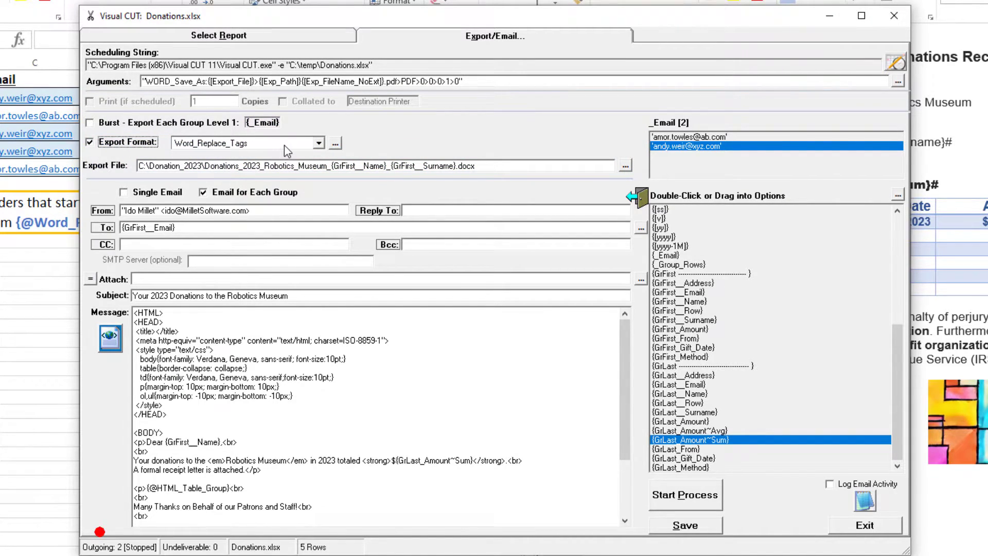
pyautogui.click(90, 121)
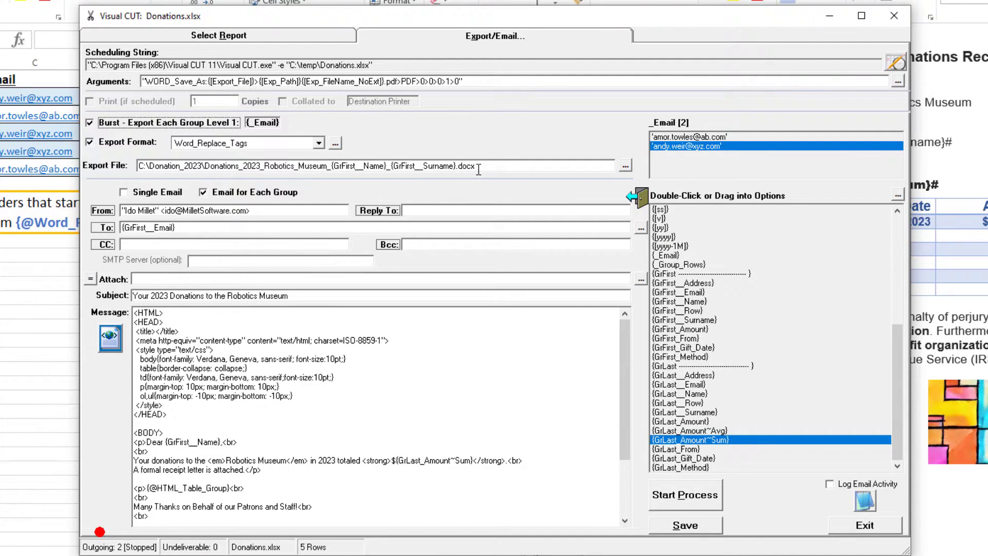
pyautogui.moveTo(479, 169)
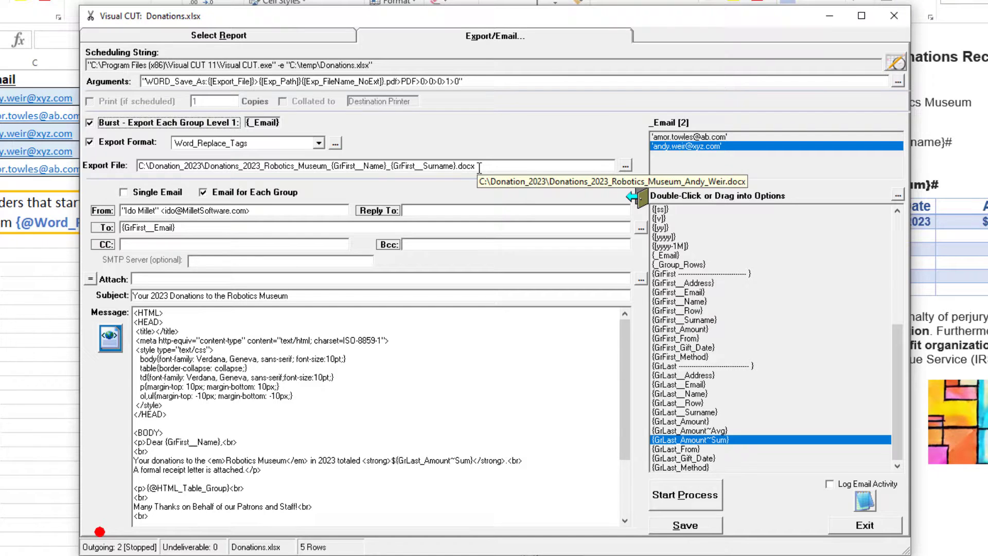
pyautogui.click(337, 145)
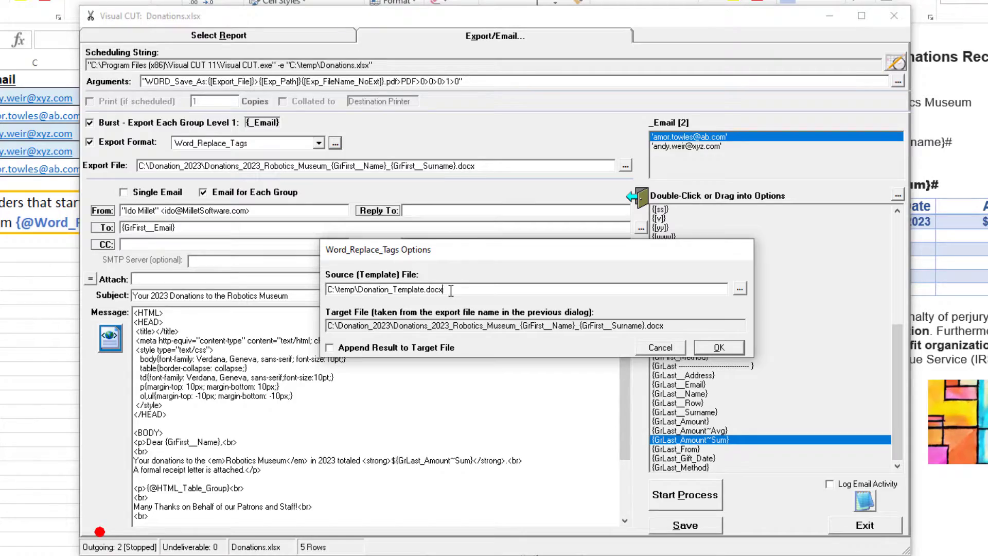
pyautogui.moveTo(451, 291); pyautogui.dragTo(319, 301)
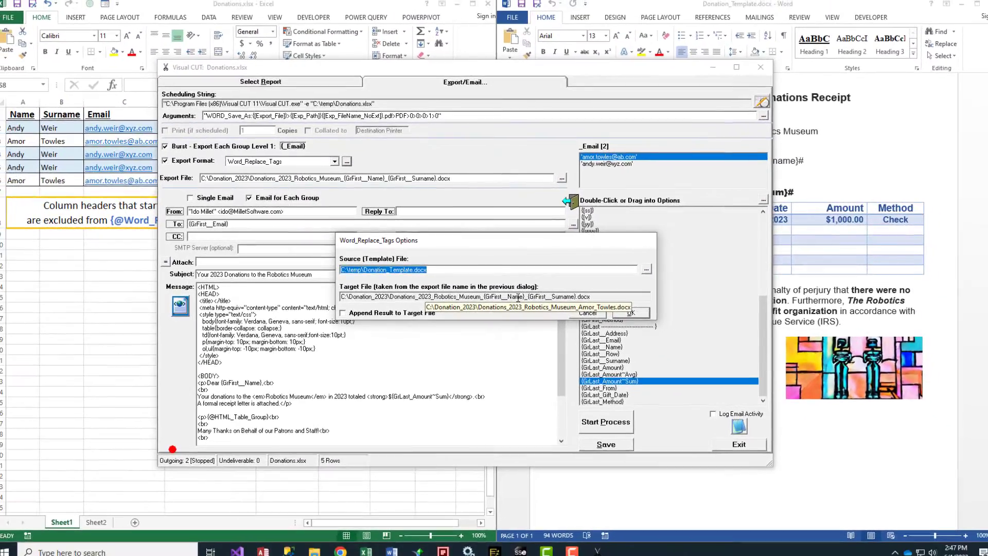
pyautogui.click(719, 347)
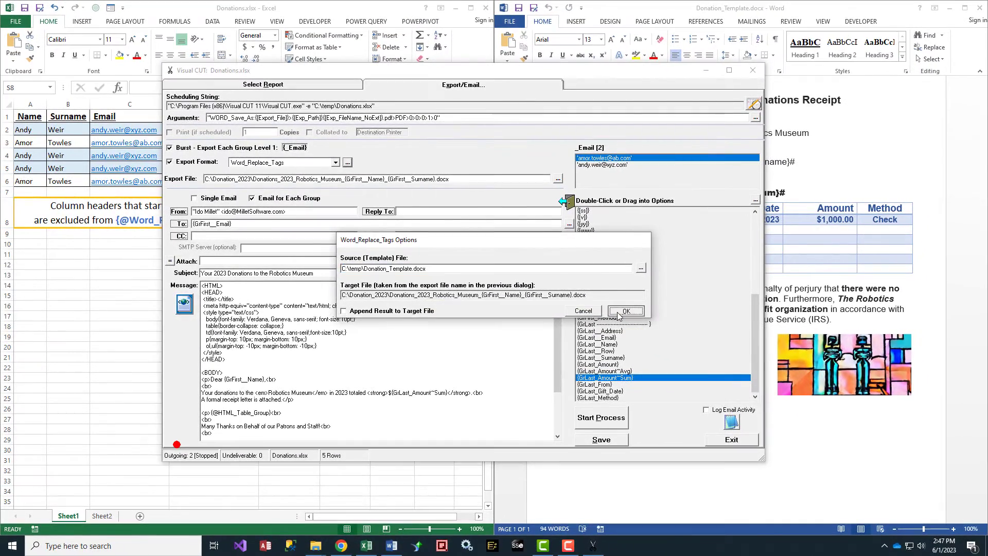
pyautogui.click(625, 311)
pyautogui.click(825, 184)
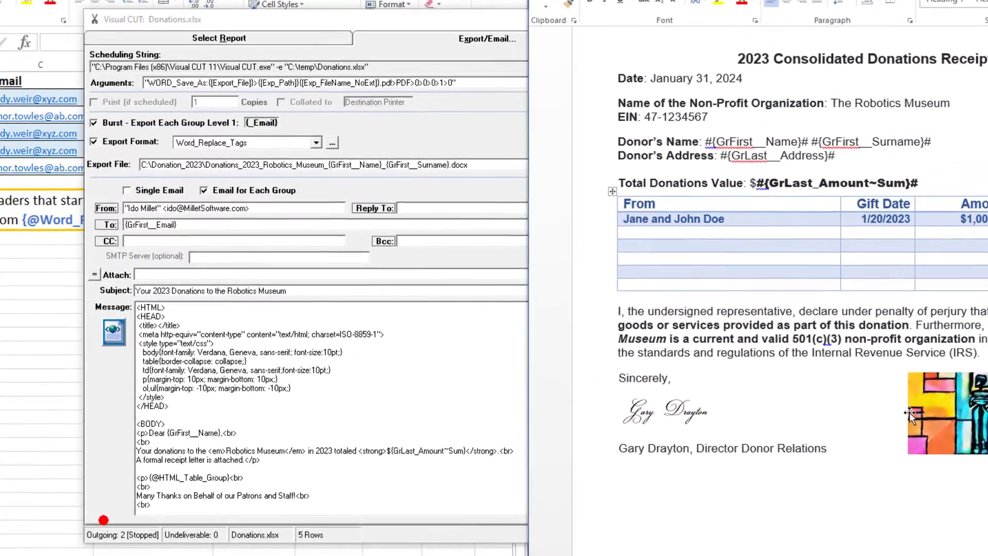
pyautogui.click(404, 238)
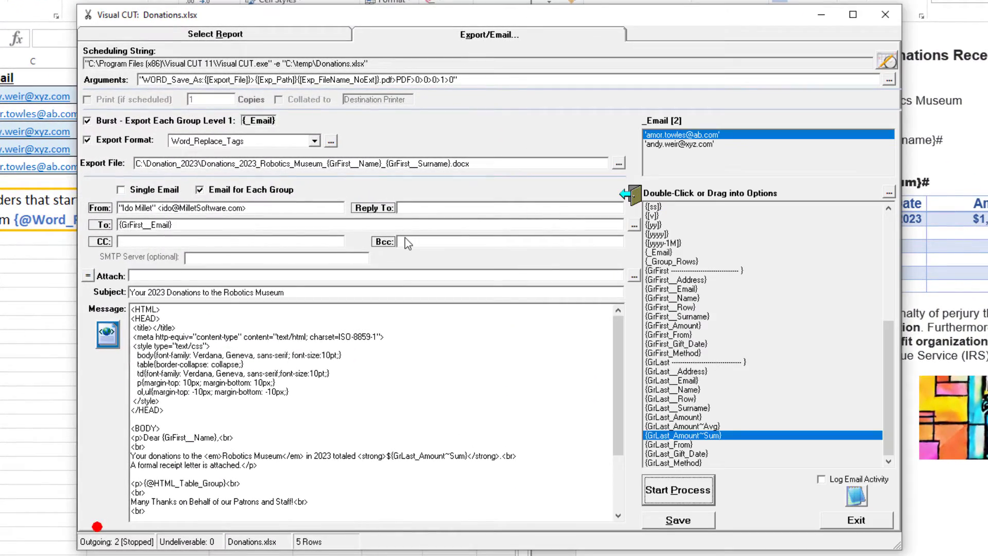
# Step: Copy {[Exp_Path]}{[Exp_FileName_NoExt]}.pdf from the export arguments into the Attach field
pyautogui.doubleClick(327, 81)
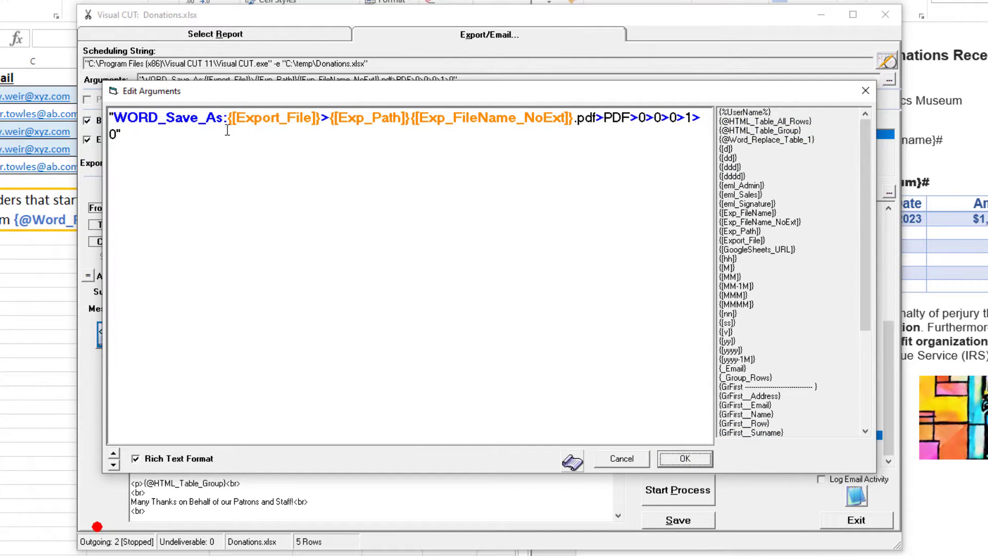
pyautogui.moveTo(226, 119)
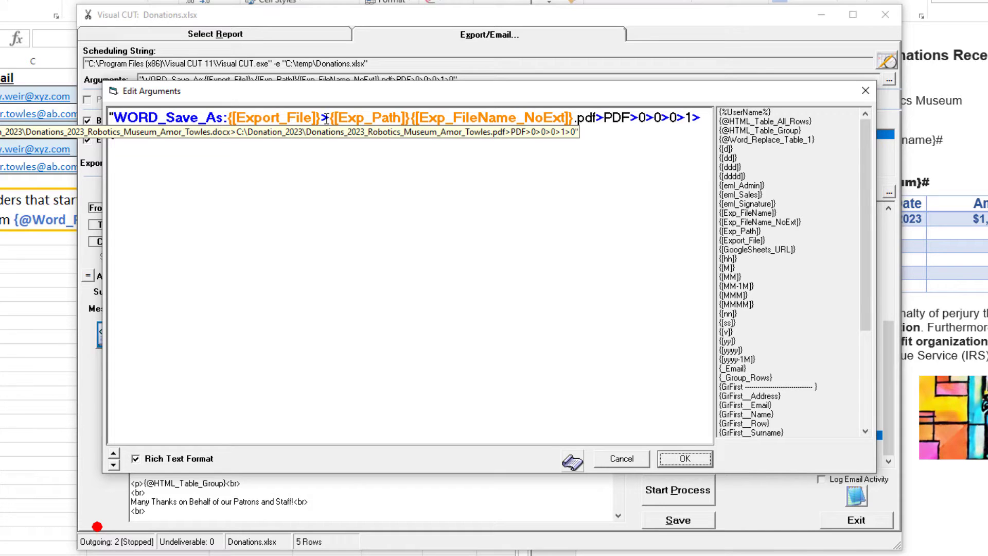
pyautogui.moveTo(333, 119); pyautogui.dragTo(596, 114)
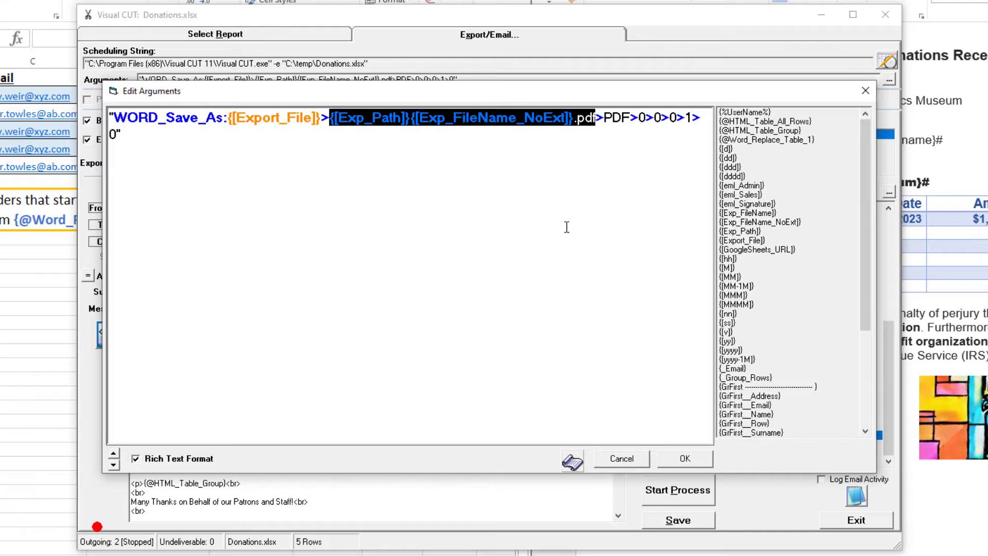
pyautogui.click(679, 461)
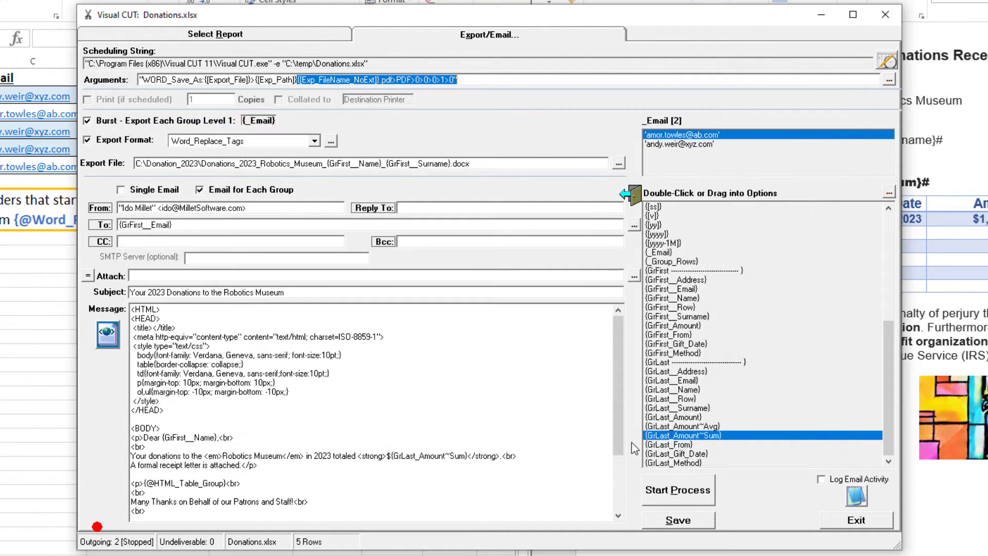
pyautogui.click(162, 275)
pyautogui.write('{[Exp_Path]}{[Exp_FileName_NoExt]}.pdf')
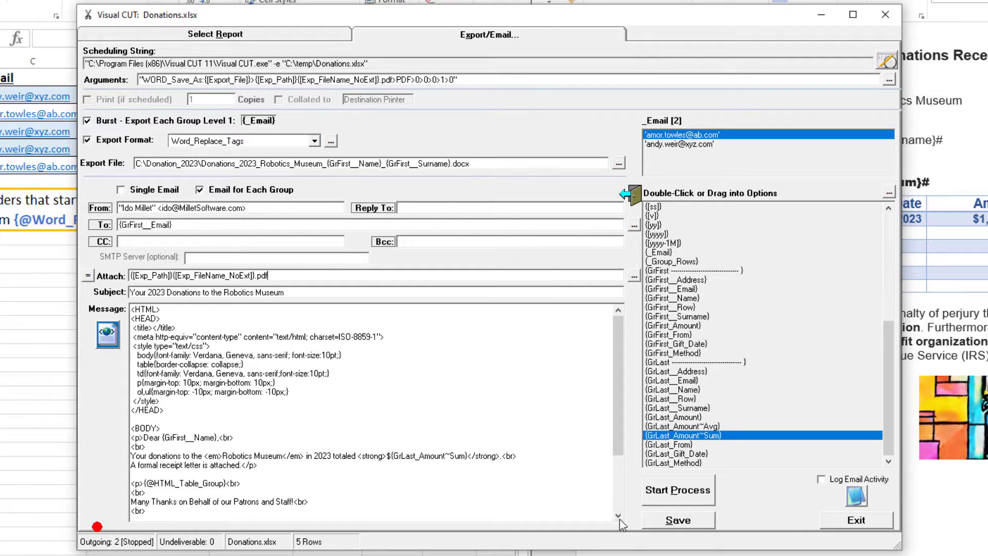
# Step: Save the settings, run the process past the attachment warning, and dismiss the completion report
pyautogui.click(665, 522)
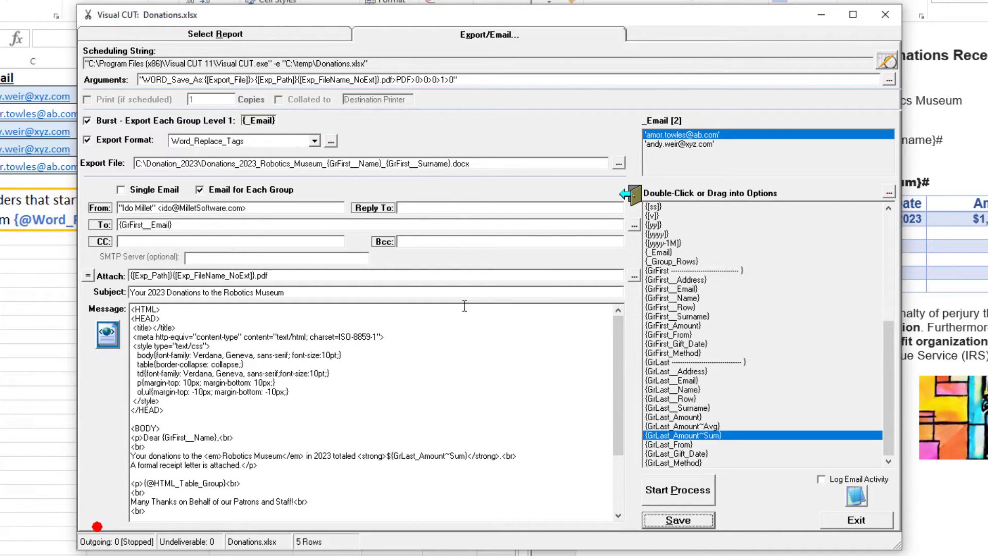
pyautogui.click(686, 494)
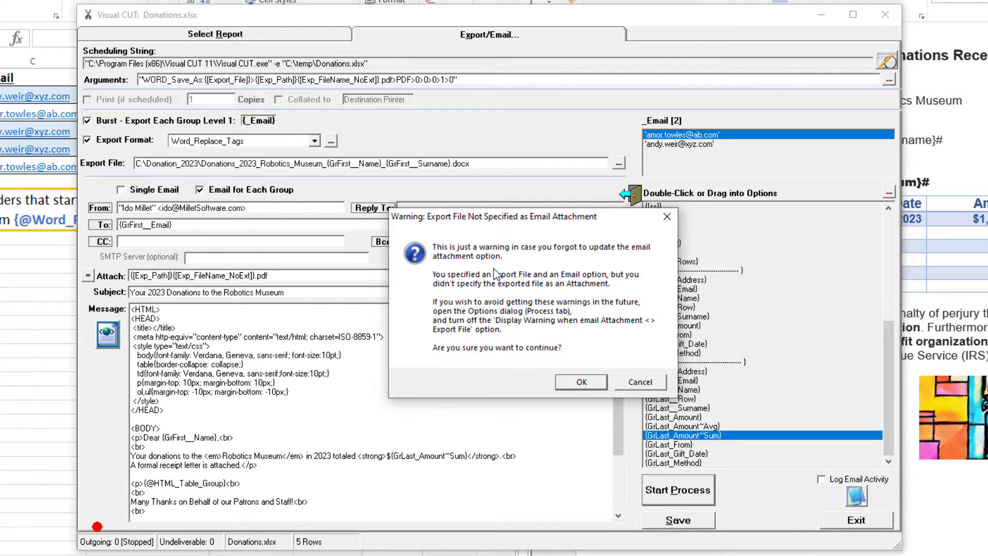
pyautogui.click(571, 384)
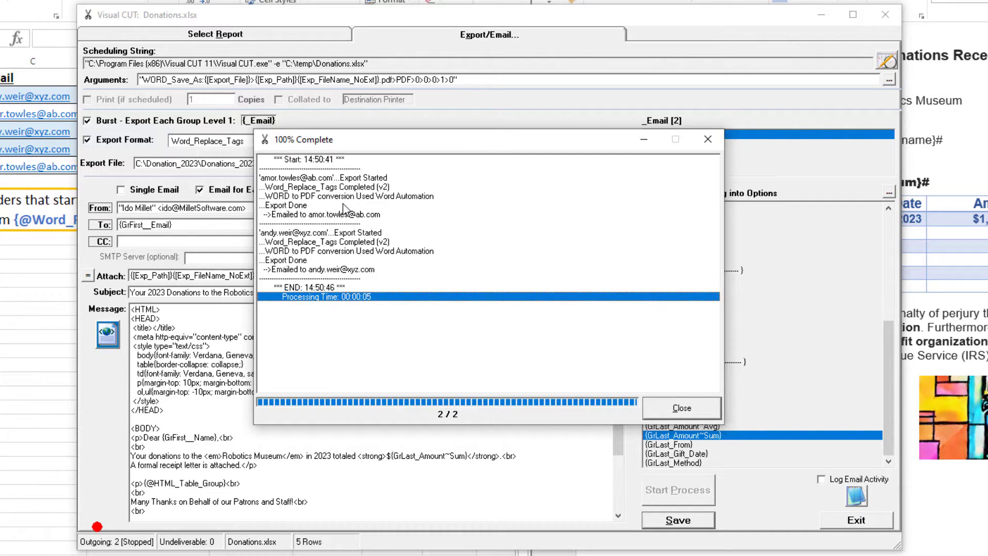
pyautogui.press('Return')
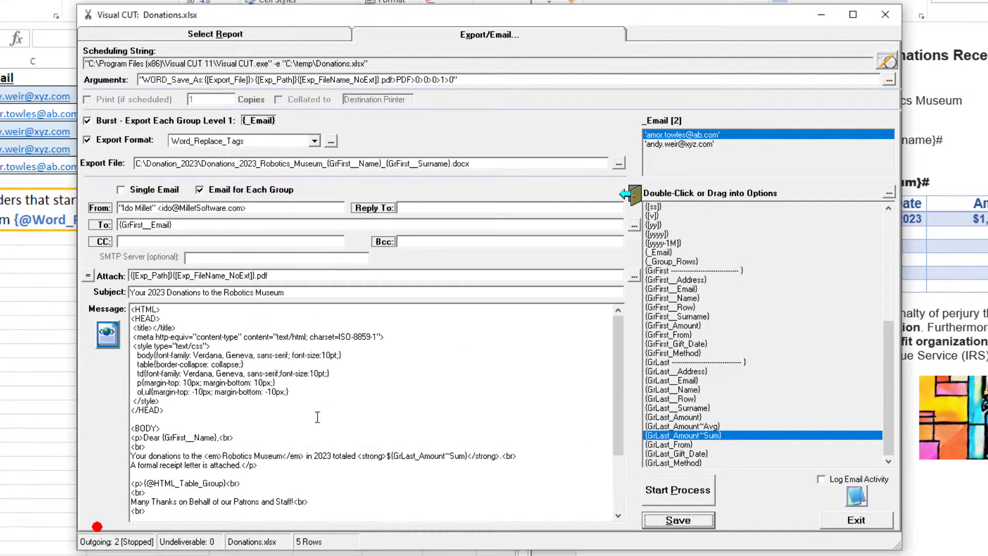
pyautogui.click(115, 541)
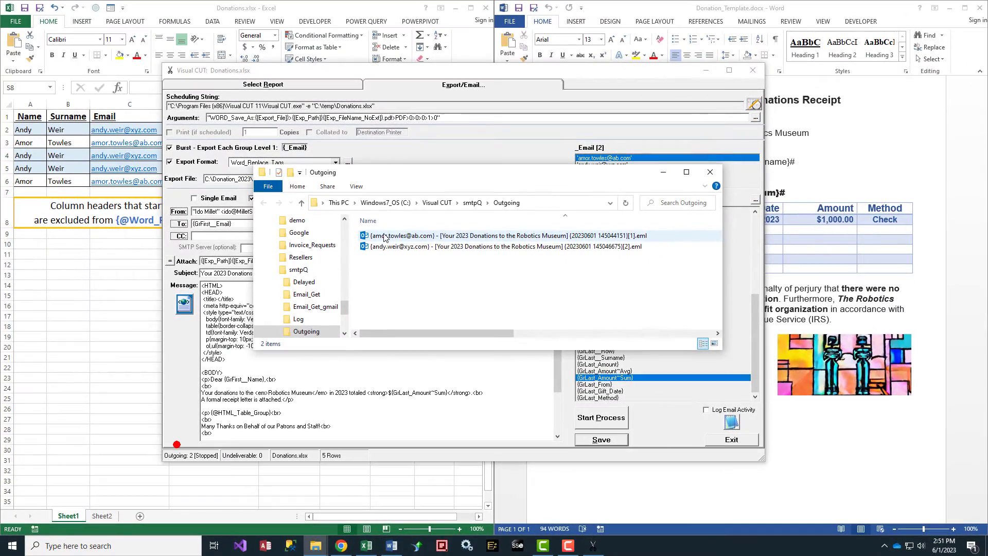
pyautogui.click(380, 245)
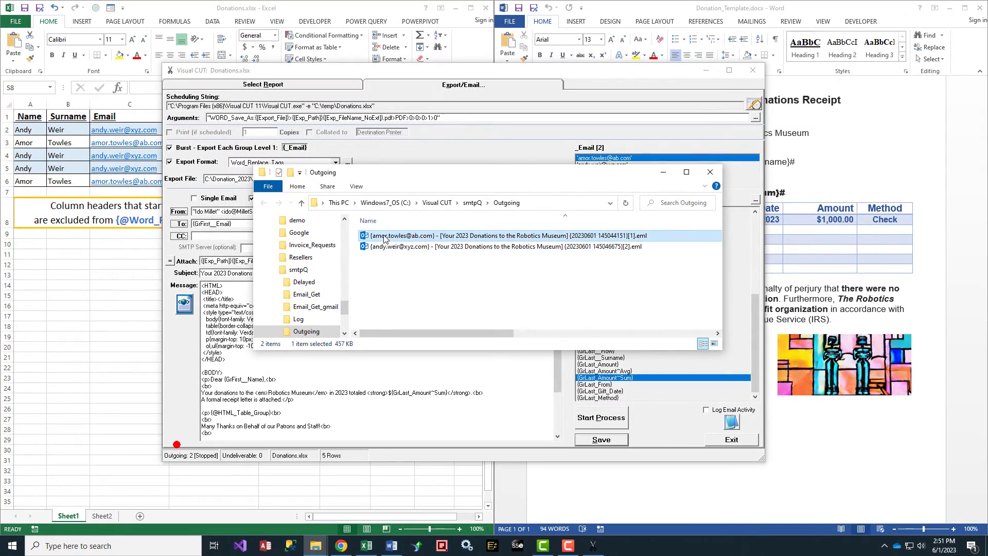
pyautogui.doubleClick(383, 238)
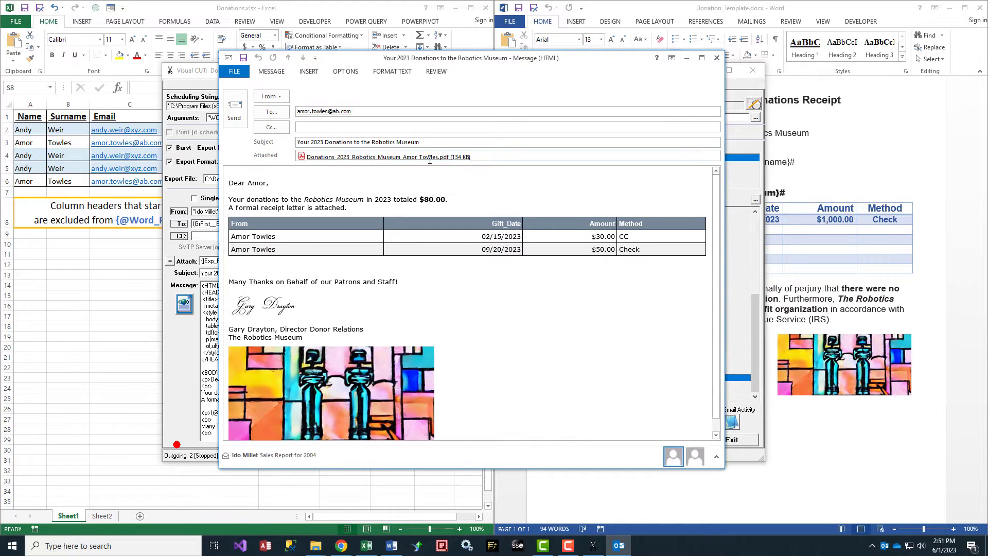
pyautogui.doubleClick(368, 157)
pyautogui.click(418, 292)
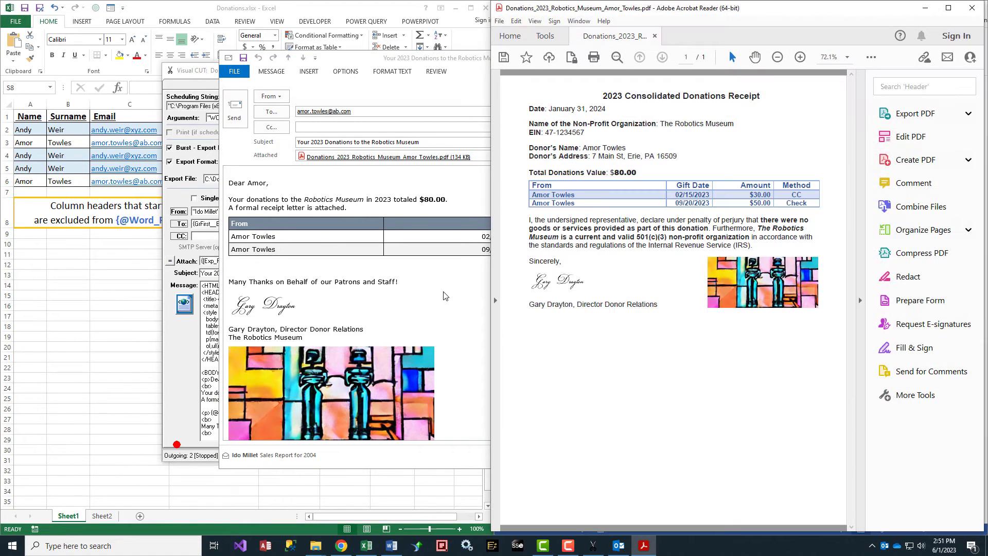
pyautogui.click(860, 300)
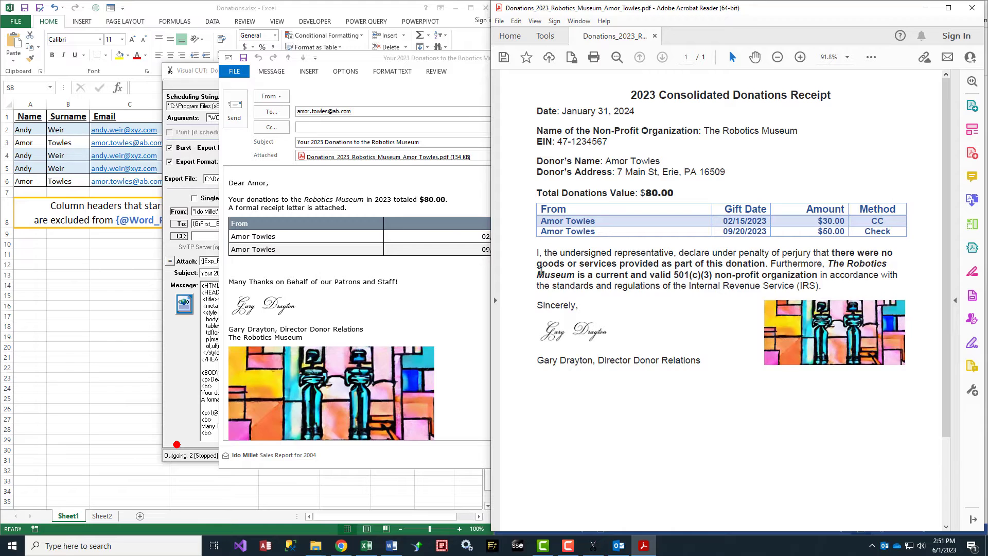
pyautogui.click(973, 8)
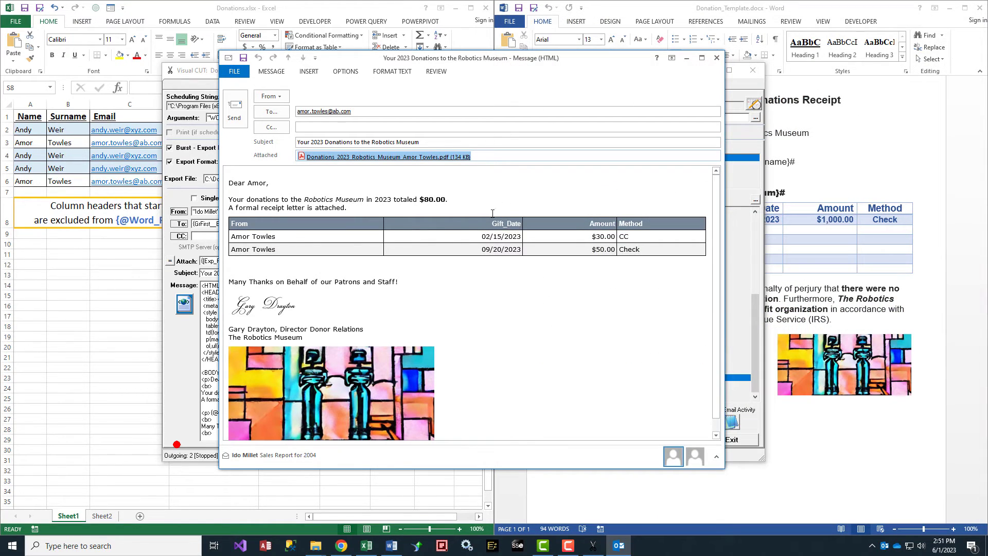
pyautogui.click(717, 60)
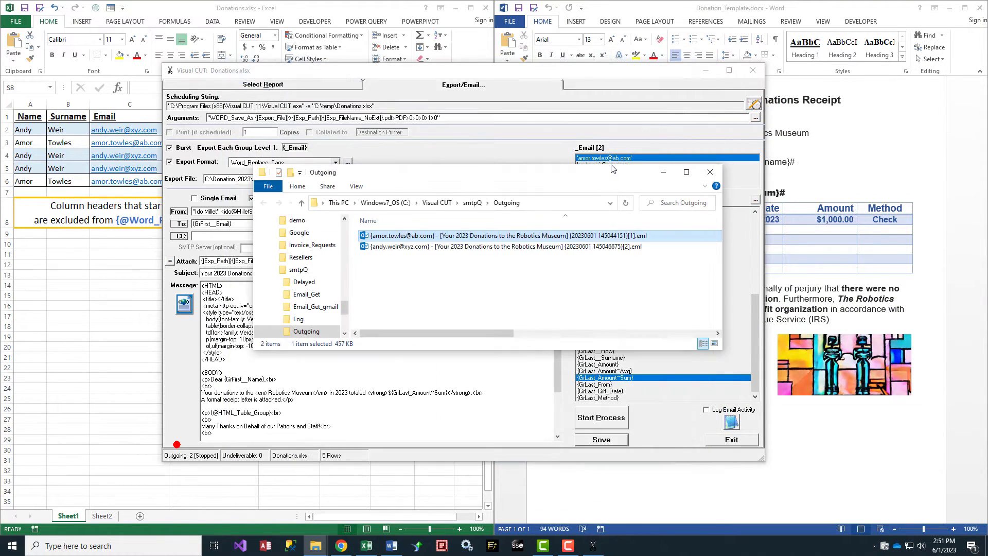
# Step: Close the Outgoing folder window and open C:\Donation_2023 from the Export File label
pyautogui.click(709, 173)
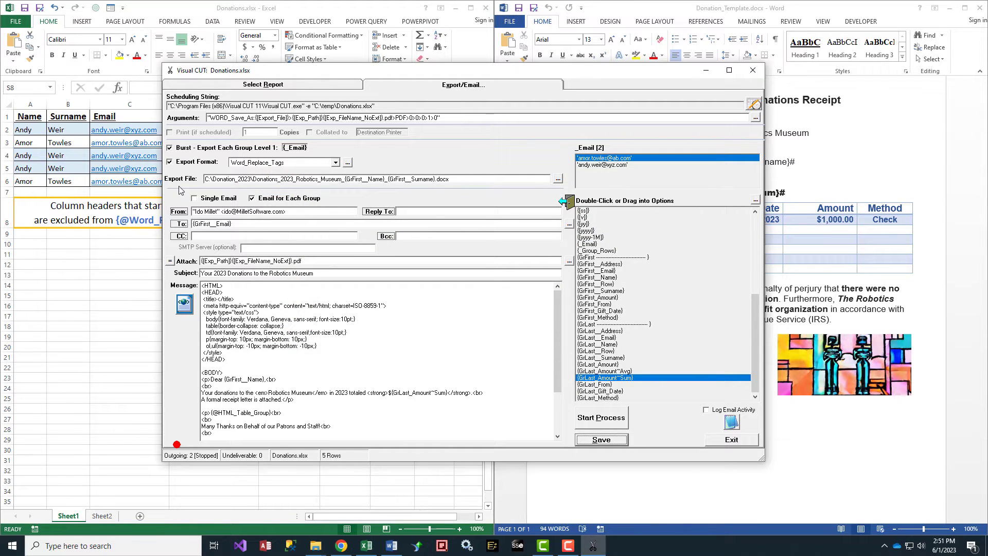
pyautogui.doubleClick(224, 180)
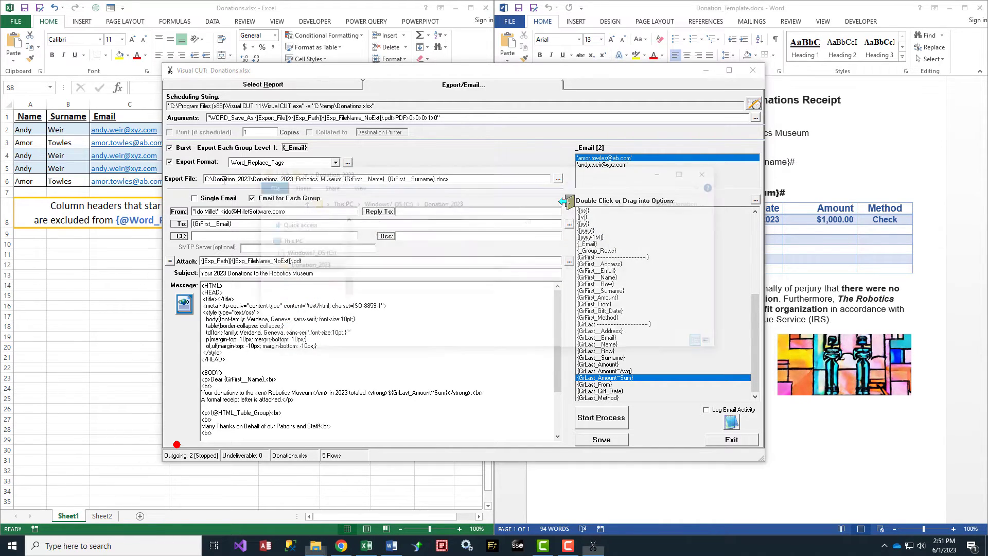